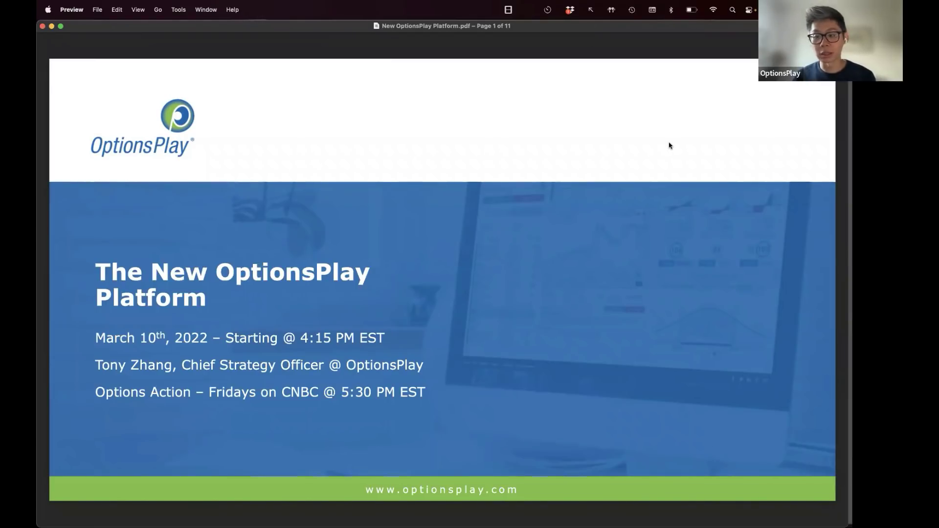
- Advance Preview from the title slide to page 2 of 11, the Disclaimer slide
key(Down)
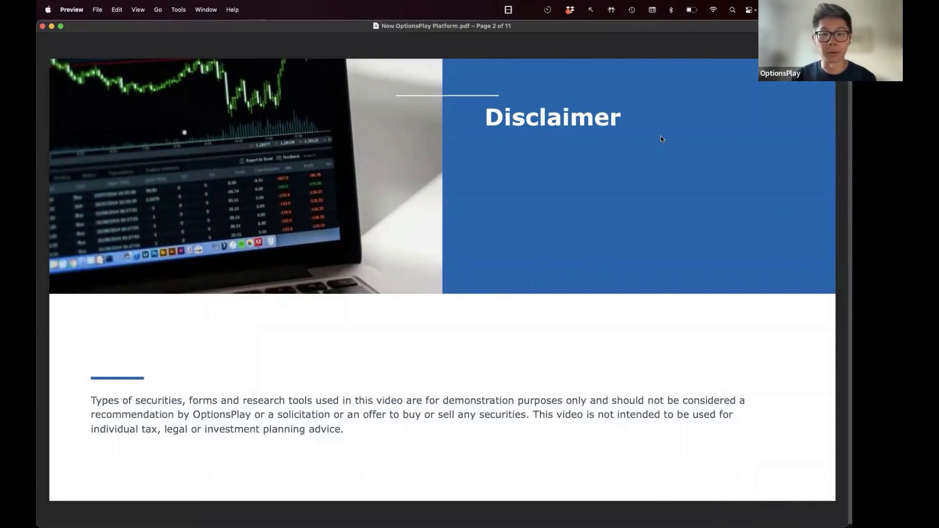
- On page 3, underline the six agenda topics from New OptionsPlay Platform to Mobile Platform, then clear them
key(Down)
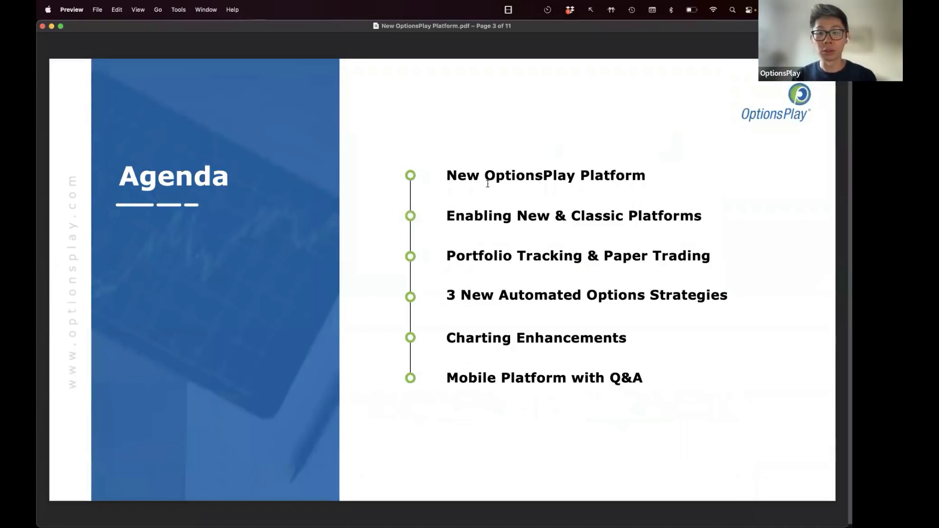
drag(447, 186, 646, 185)
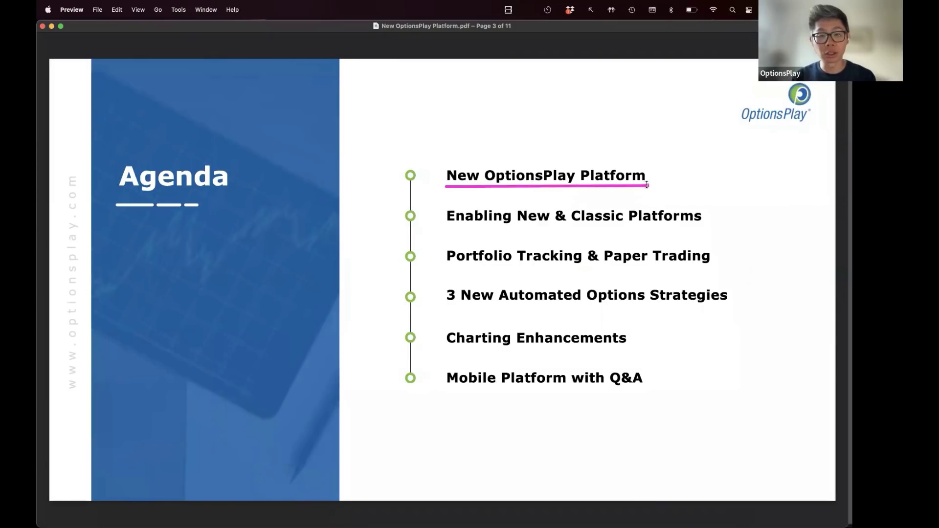
drag(647, 184, 647, 185)
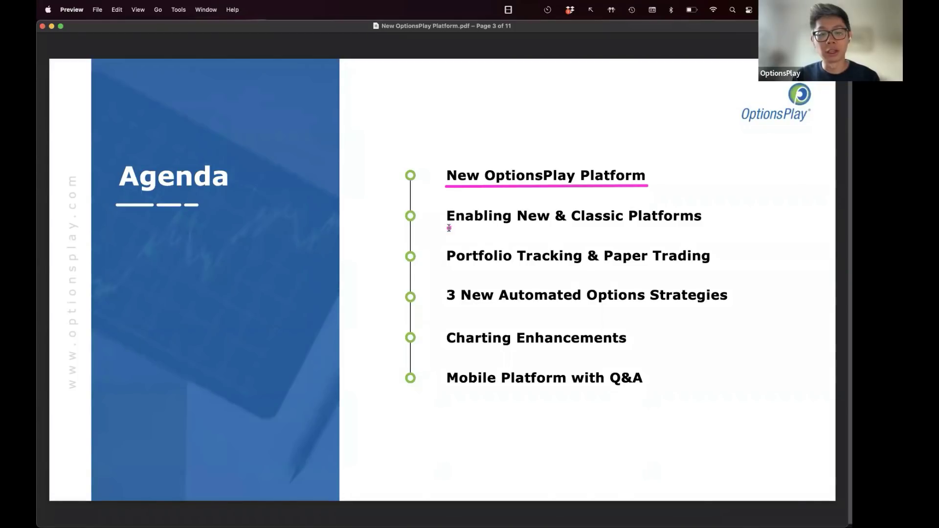
drag(572, 226, 701, 226)
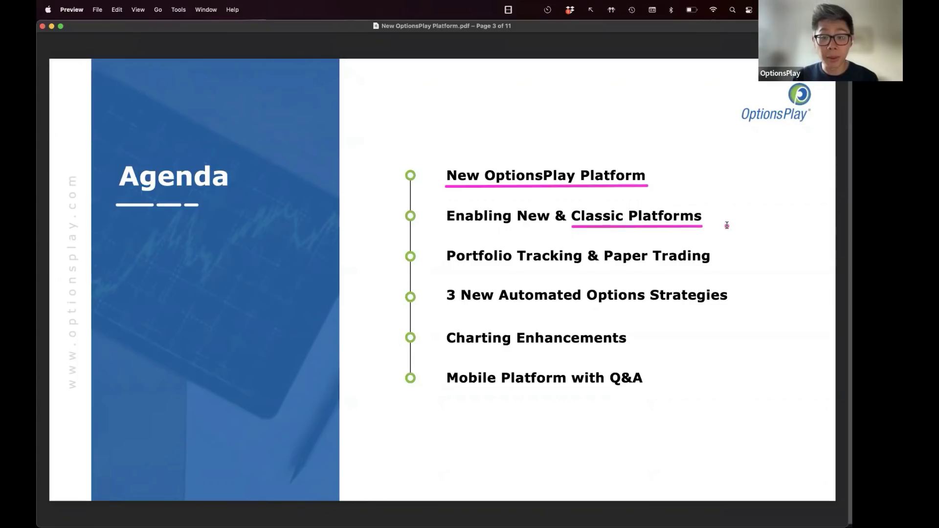
drag(447, 266, 716, 265)
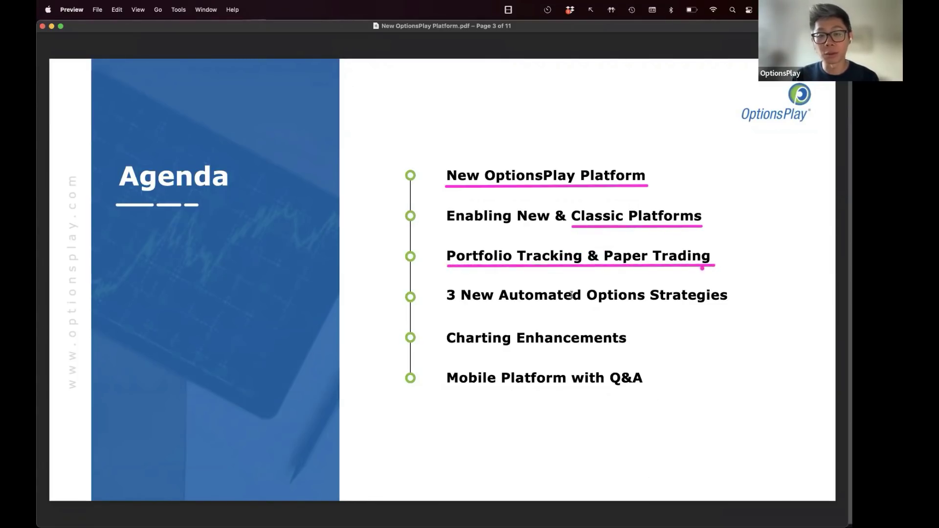
drag(446, 306, 730, 305)
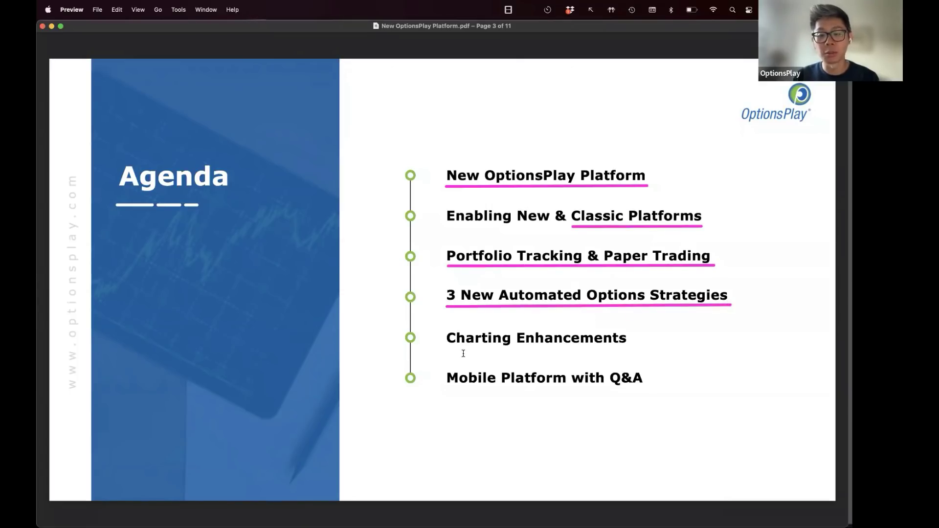
drag(446, 349, 629, 348)
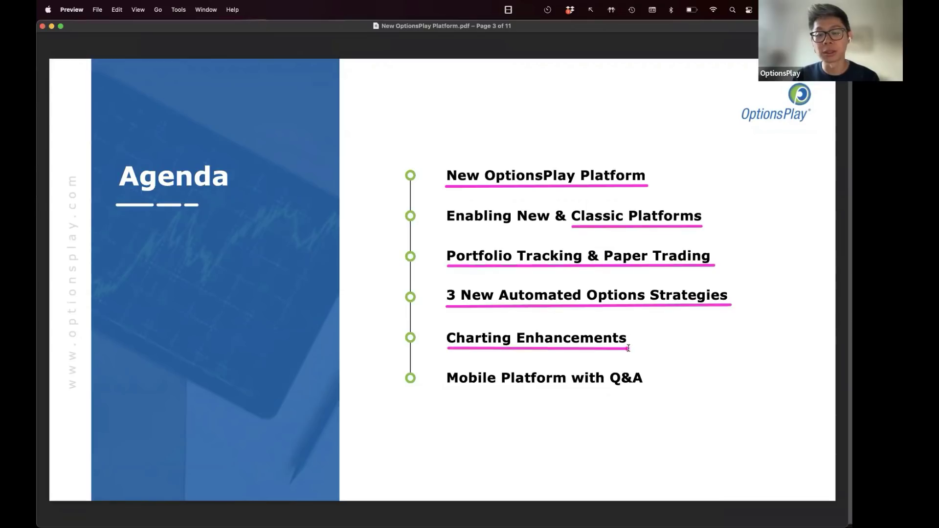
mouse_move(446, 388)
mouse_down()
mouse_move(577, 388)
mouse_move(566, 387)
mouse_up()
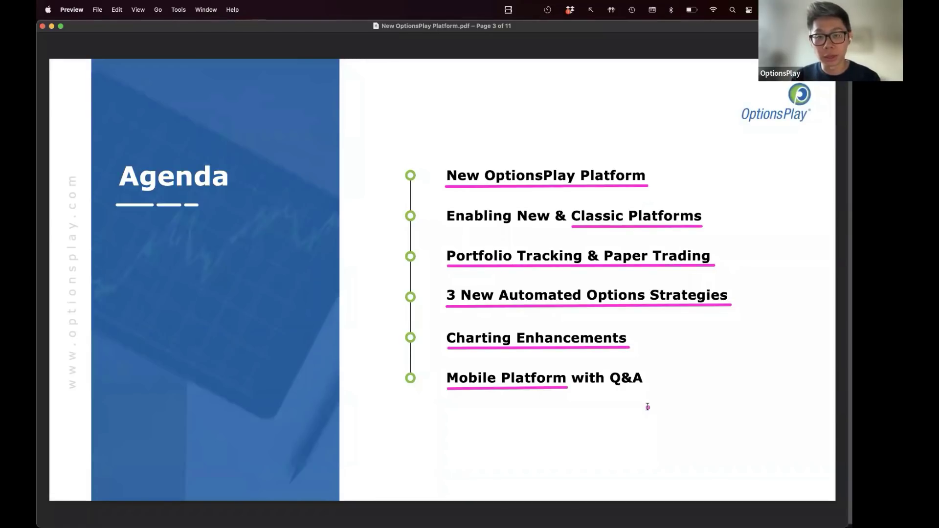
key(Escape)
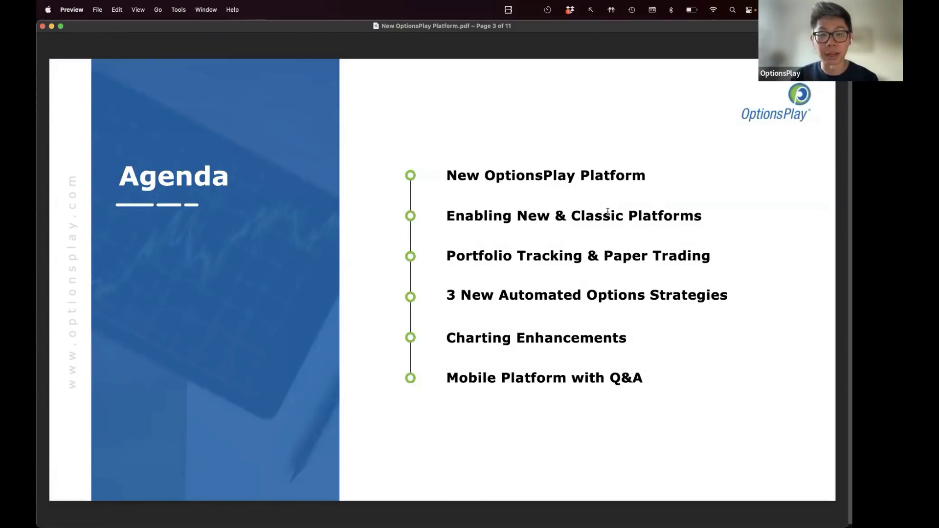
- Advance past the quote slide to page 5 of 11, The New OptionsPlay Platform
key(Down)
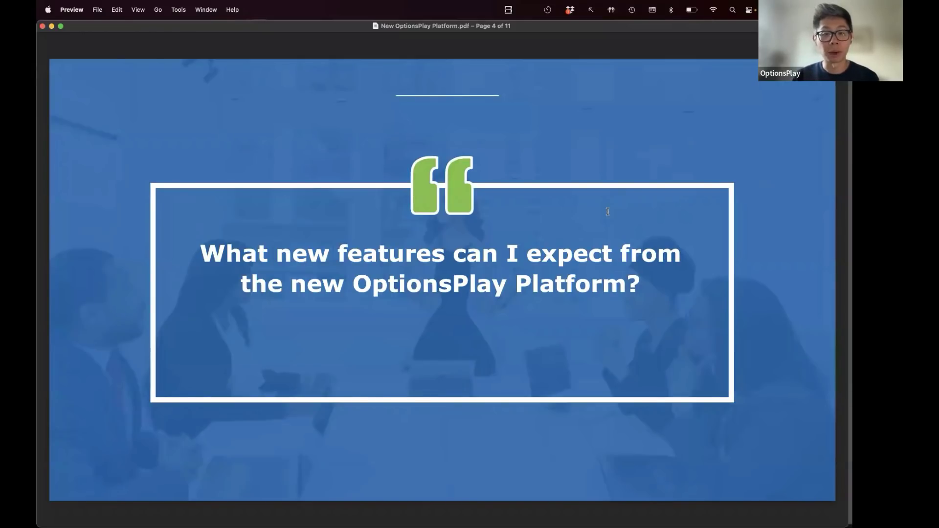
key(Right)
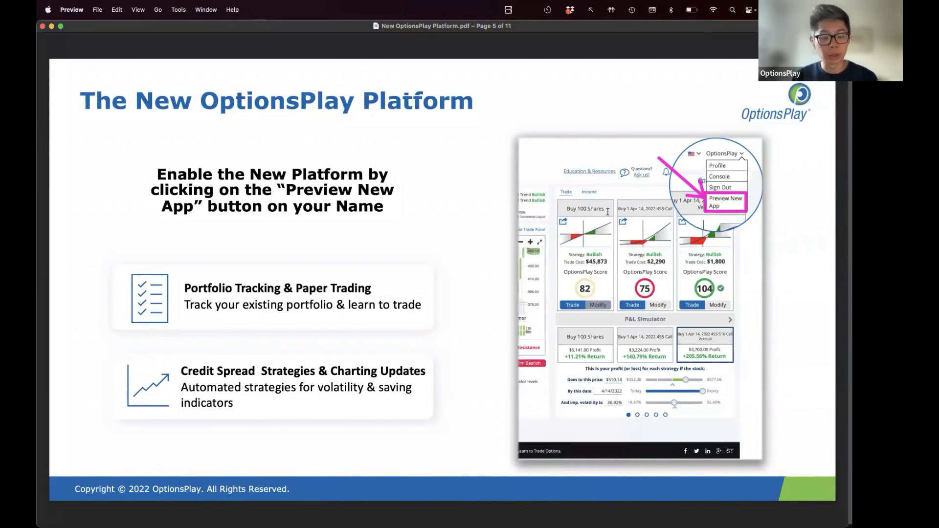
drag(659, 99, 704, 149)
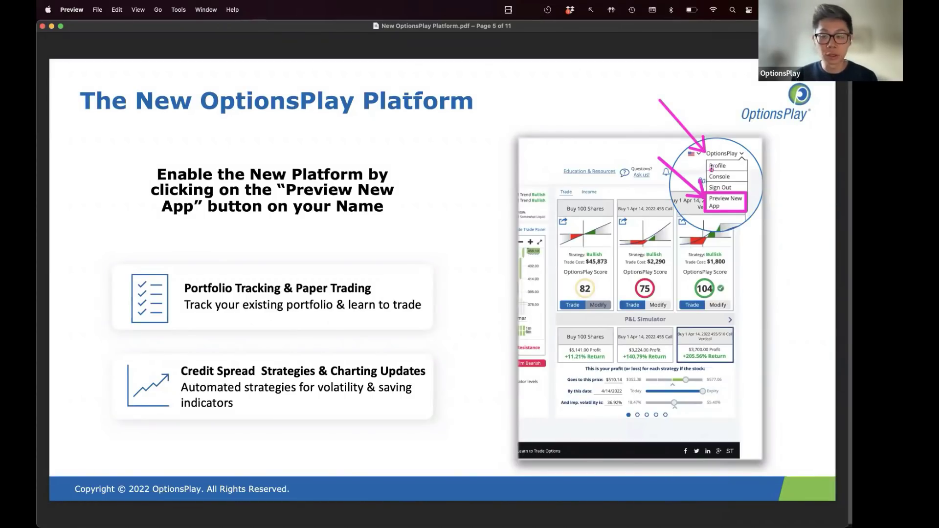
key(super+z)
drag(712, 163, 713, 193)
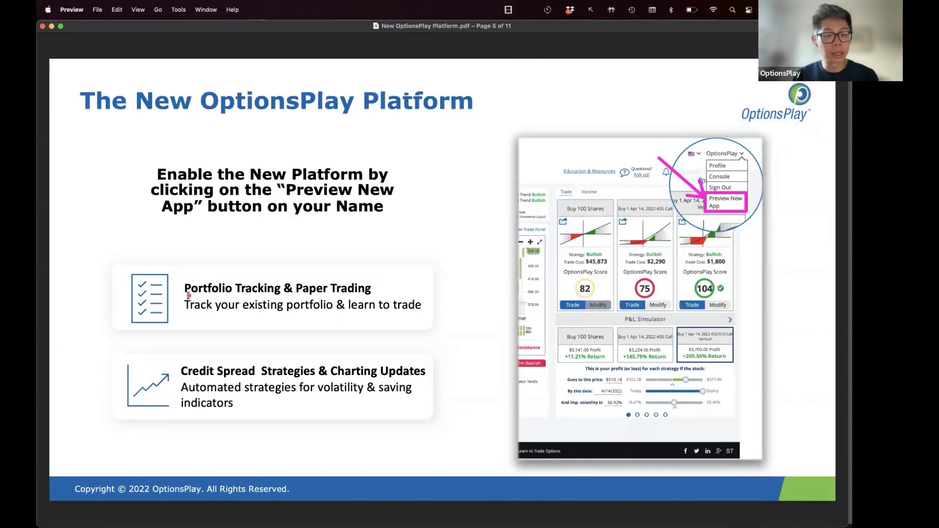
drag(184, 295, 370, 294)
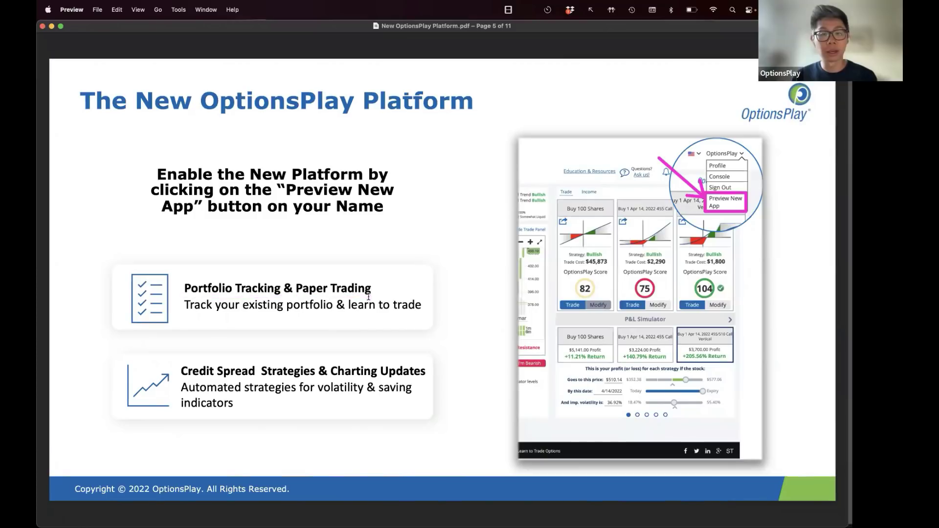
drag(179, 380, 317, 379)
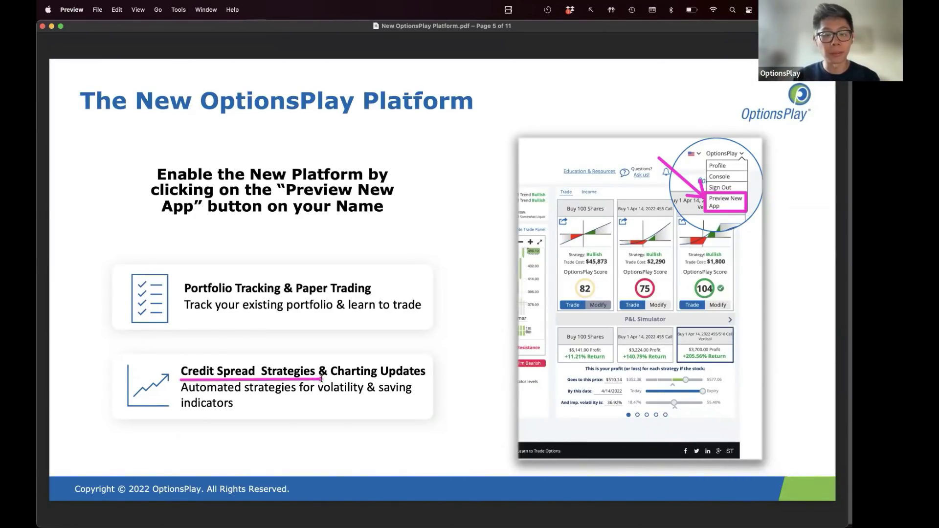
drag(331, 379, 424, 378)
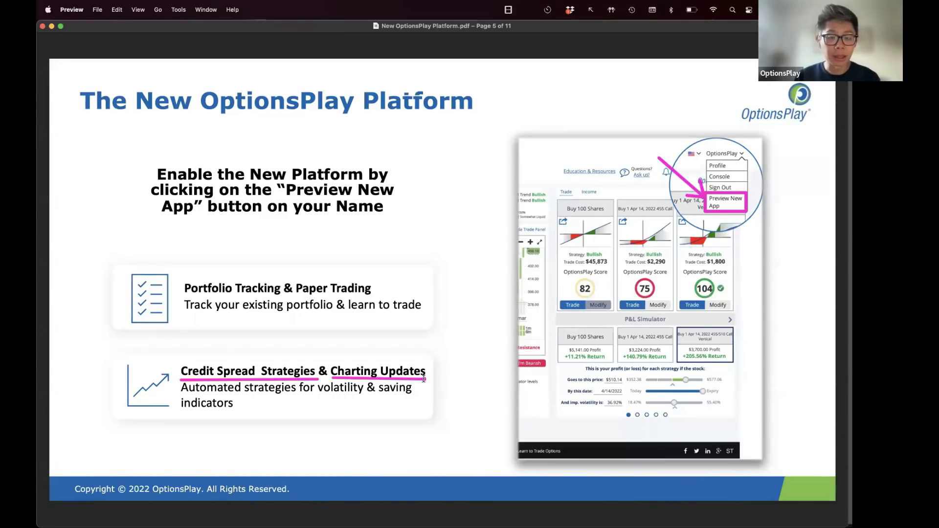
key(Escape)
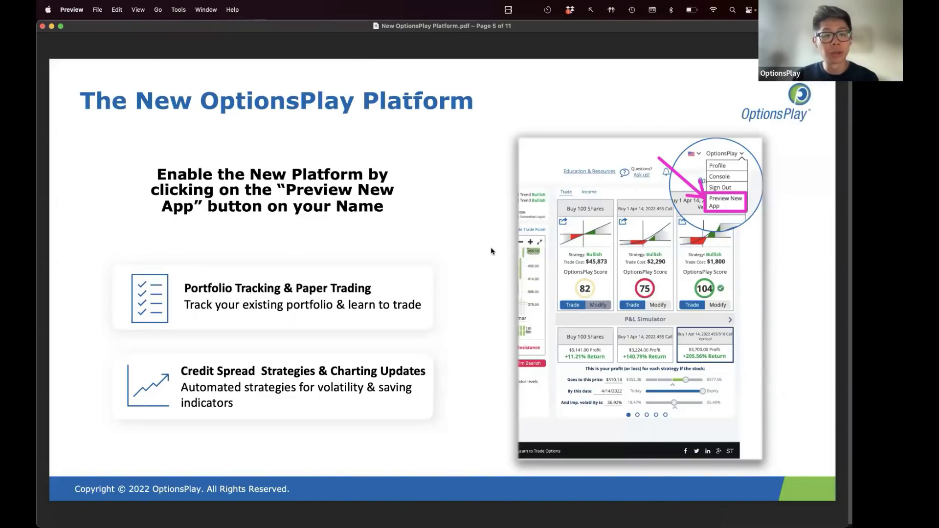
key(Right)
key(Left)
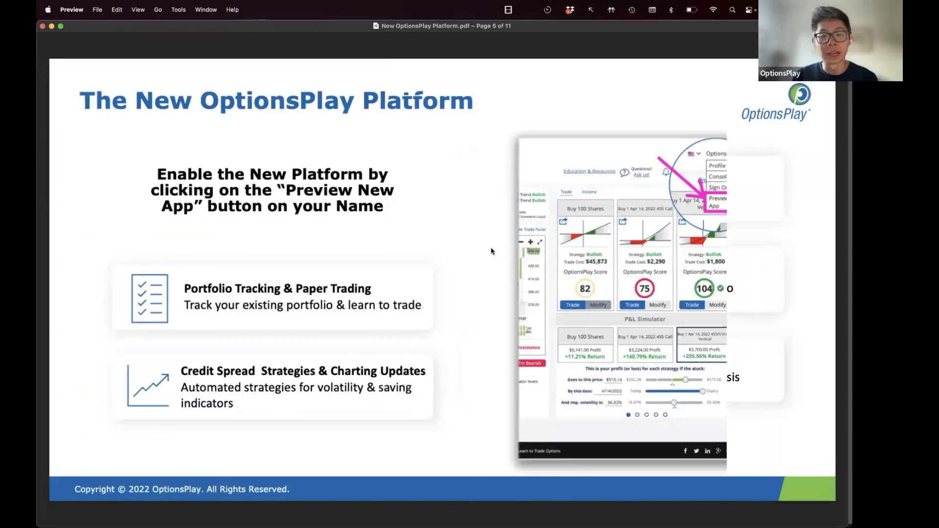
- Switch from Preview to the Chrome window showing OptionsPlay's 18 AAPL trade ideas
key(ctrl+Up)
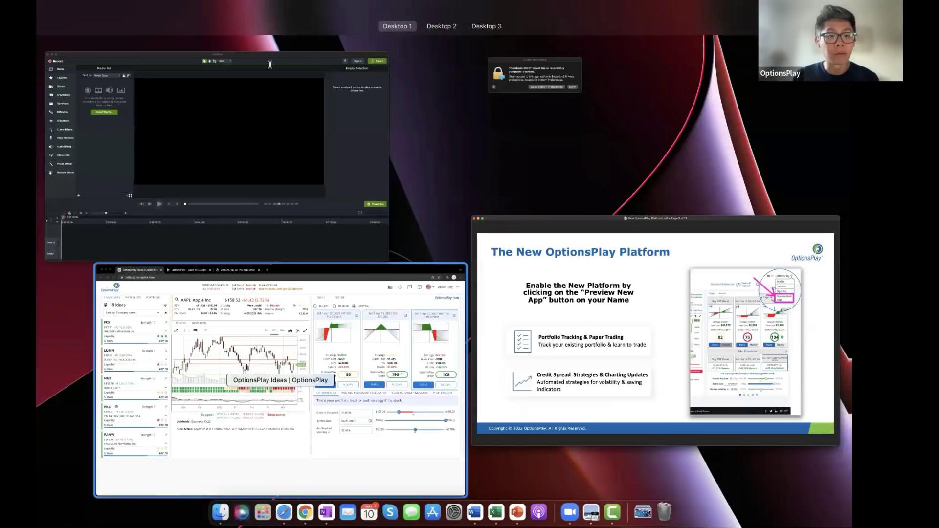
click(334, 350)
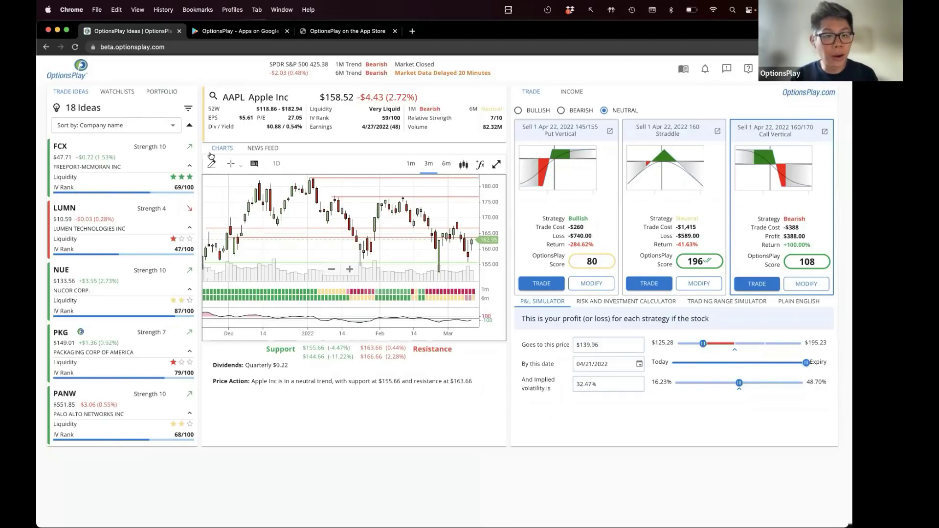
click(189, 167)
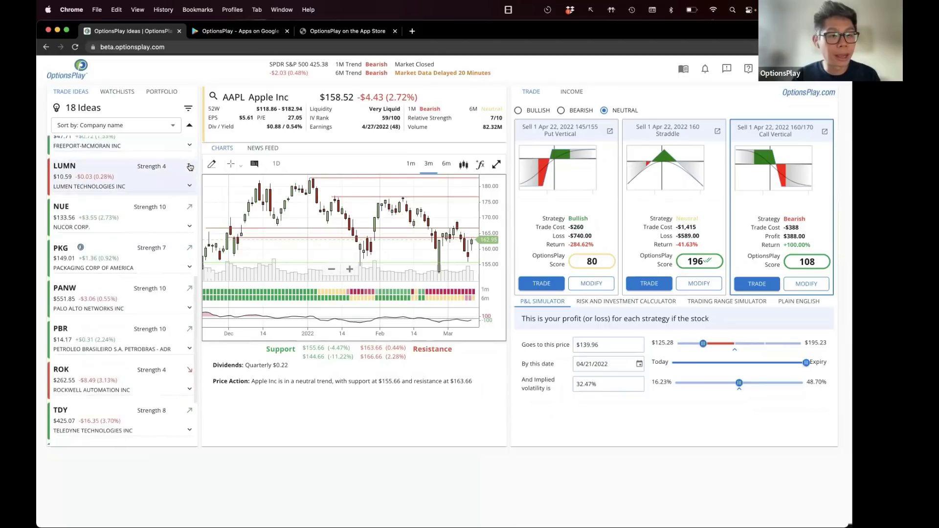
scroll(188, 179, up, 5)
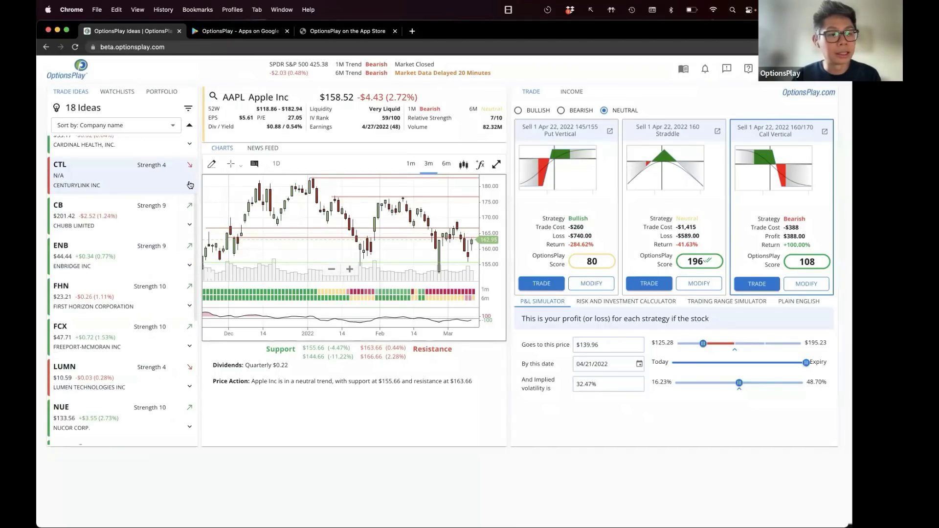
click(189, 184)
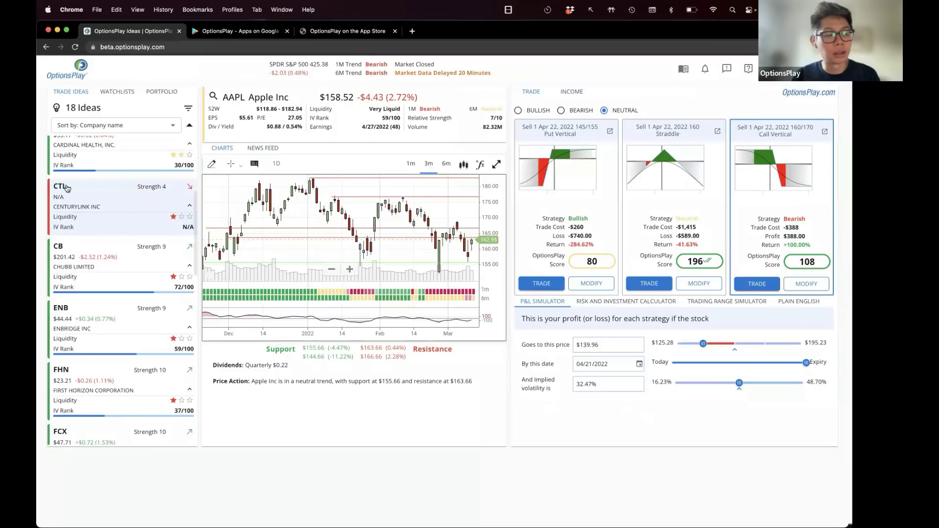
scroll(137, 244, down, 3)
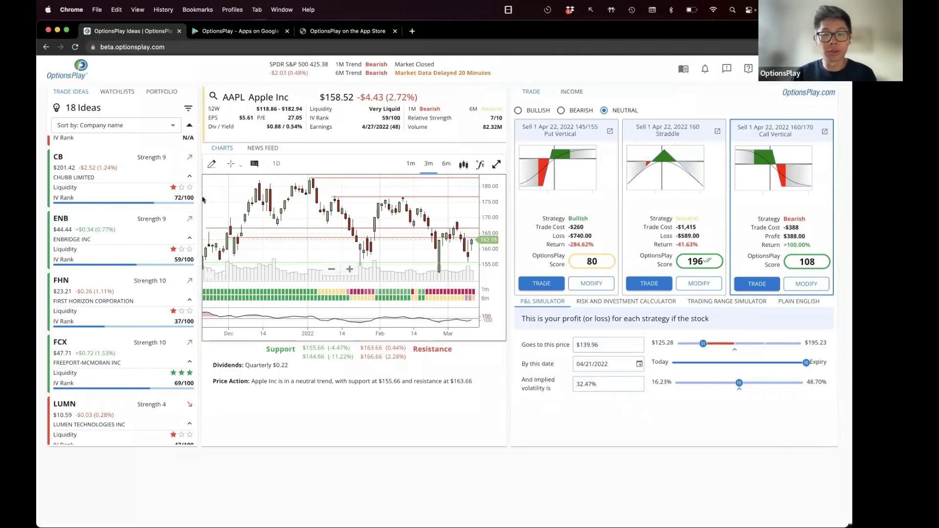
click(481, 165)
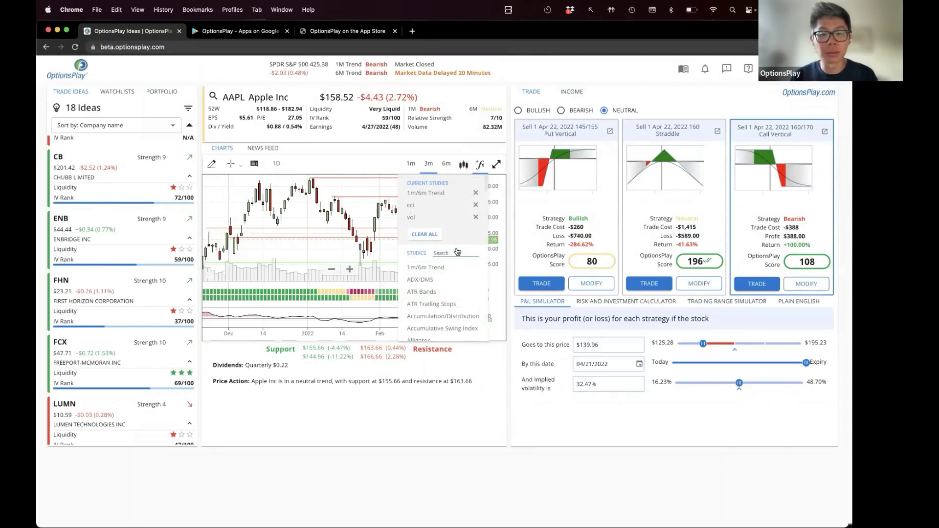
scroll(442, 240, down, 3)
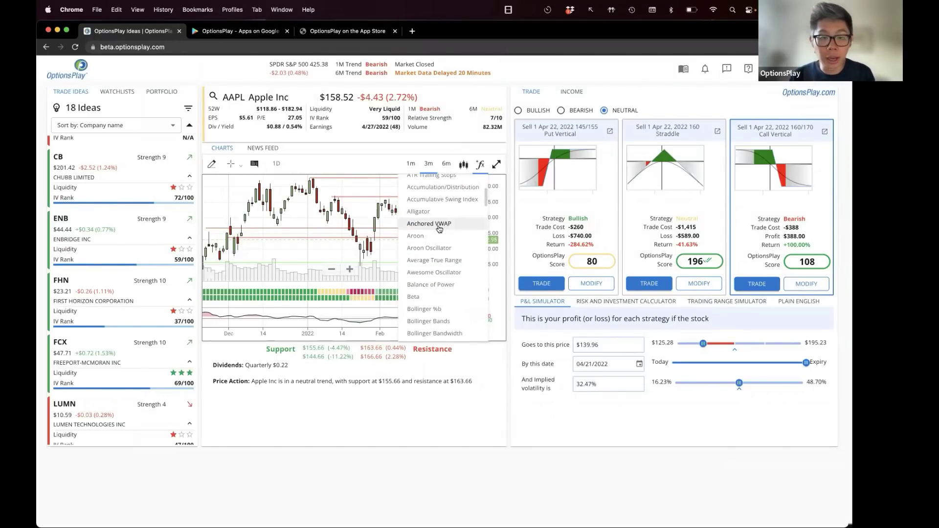
click(423, 150)
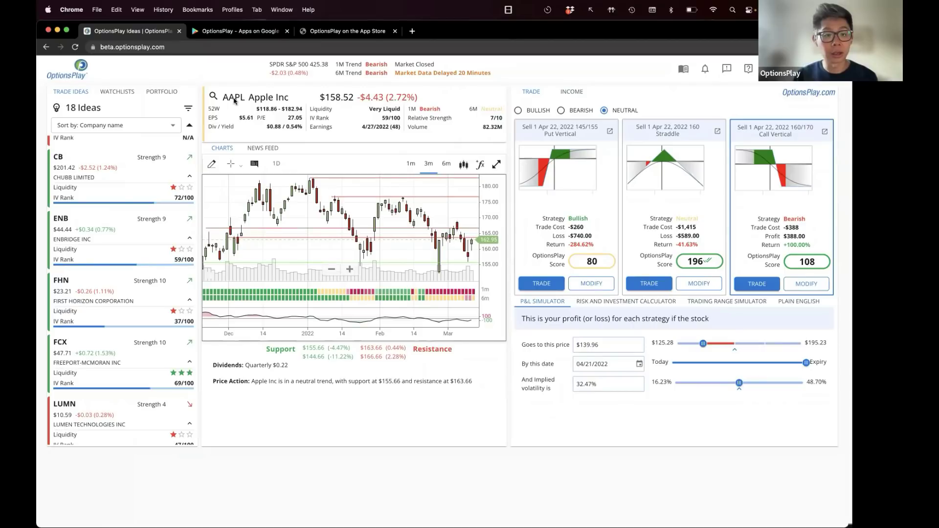
click(212, 164)
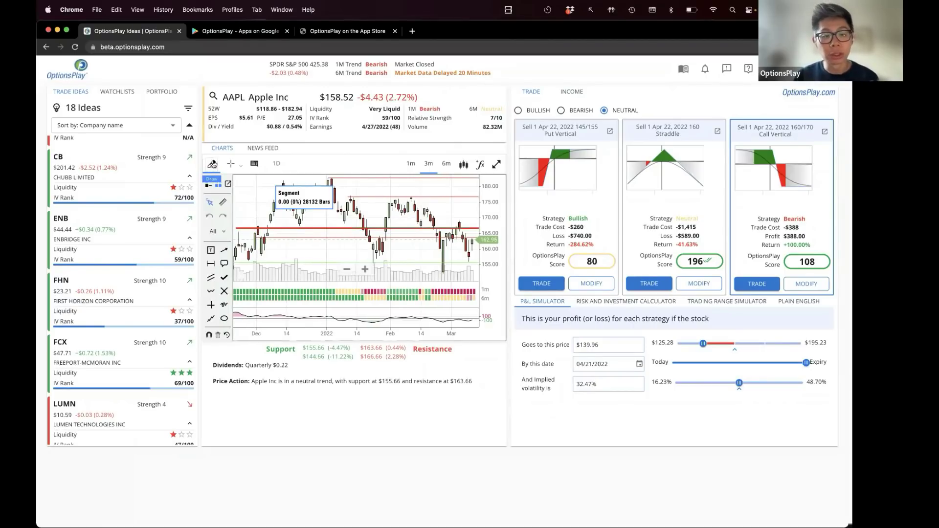
click(212, 164)
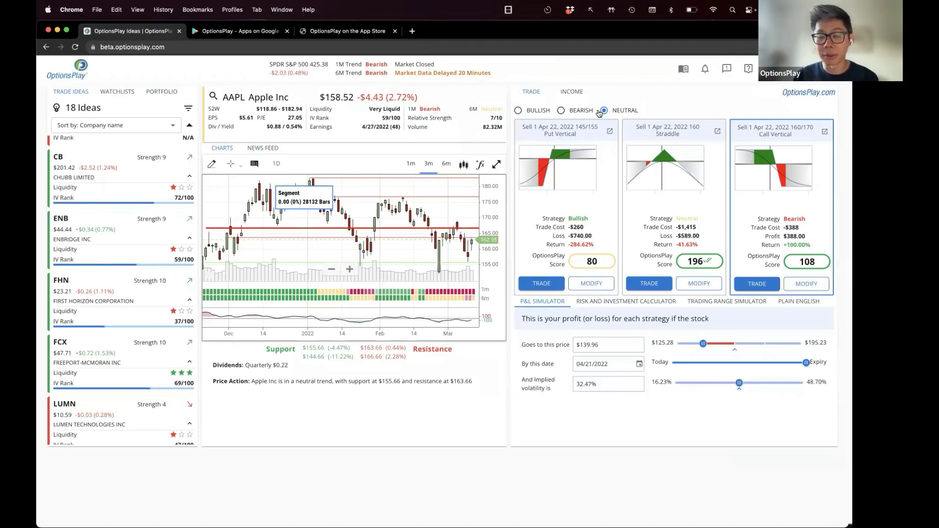
mouse_move(556, 166)
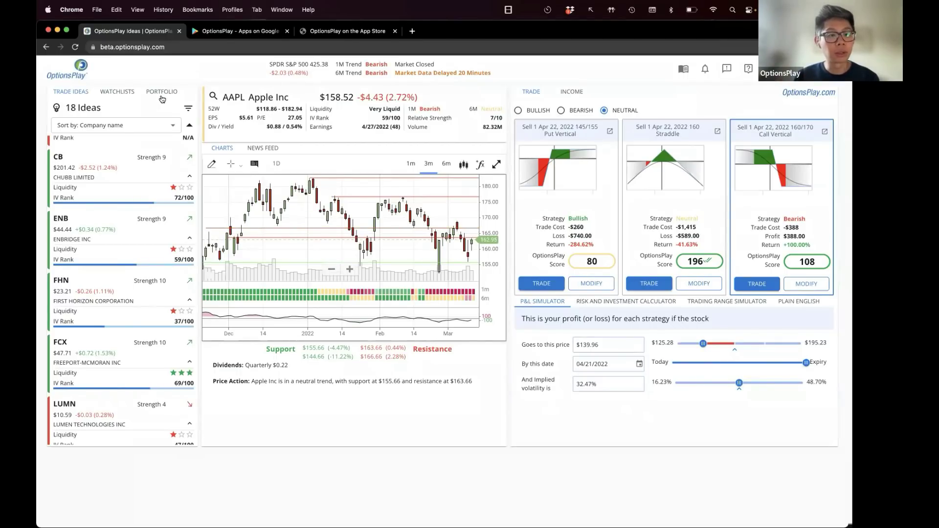
- Show the PORTFOLIO tab's DailyPlay Trades positions with AWK's details, then display all windows
click(163, 93)
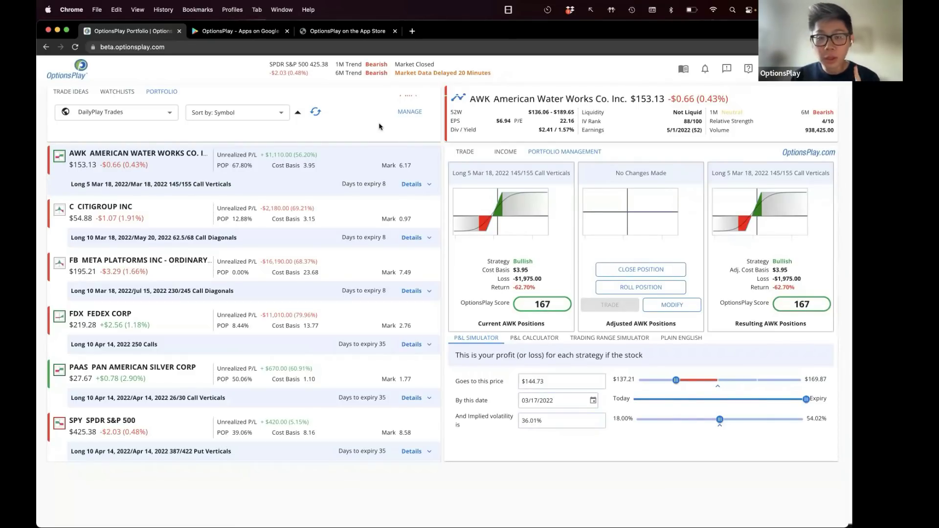
key(ctrl+Up)
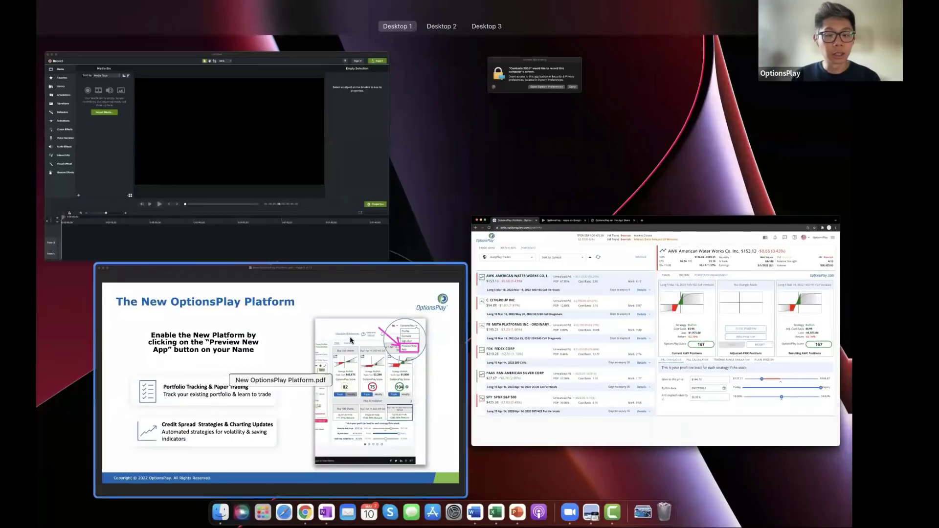
- On Preview's page 6, mark the Create your Portfolios step and the Live type, then clear the marks
click(443, 319)
key(Down)
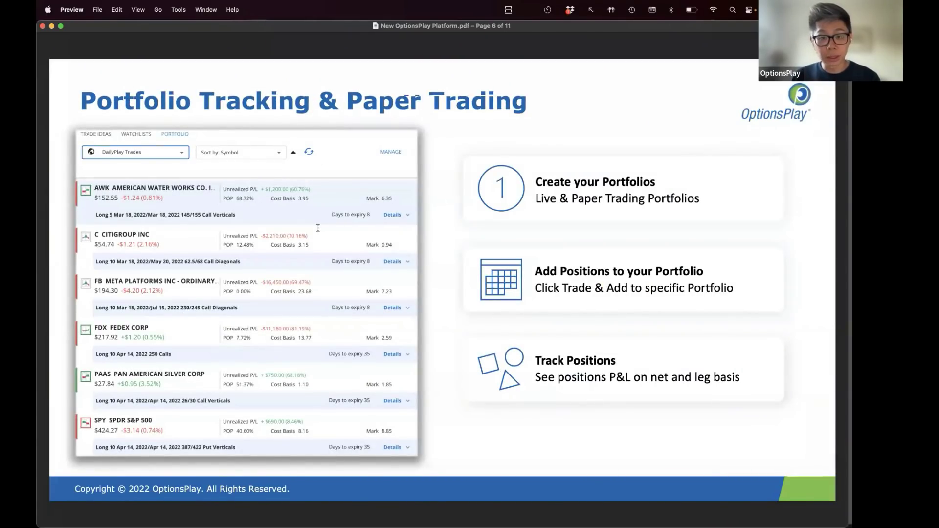
drag(521, 154, 536, 175)
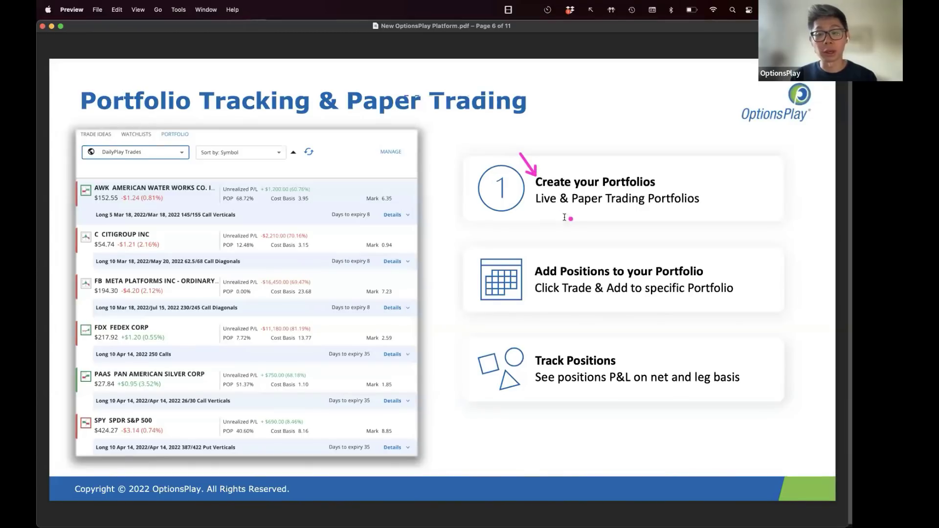
drag(535, 209, 701, 208)
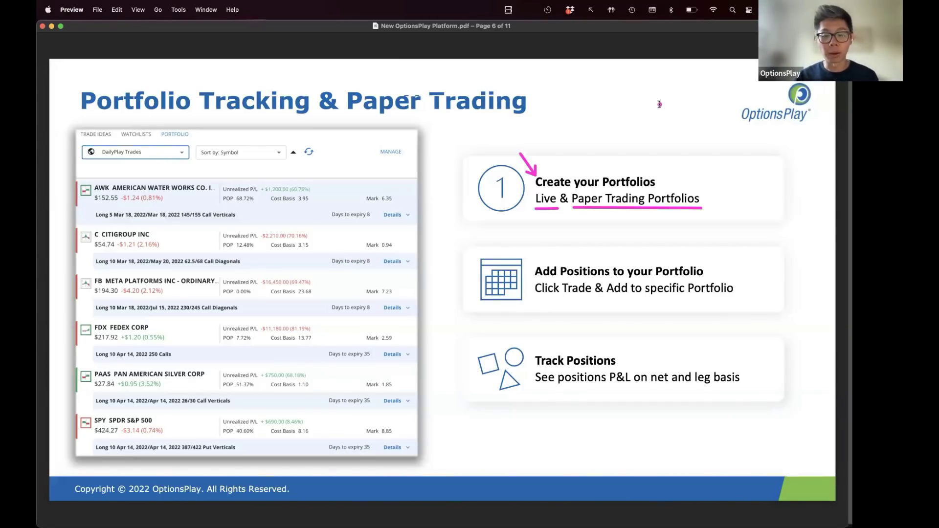
key(Escape)
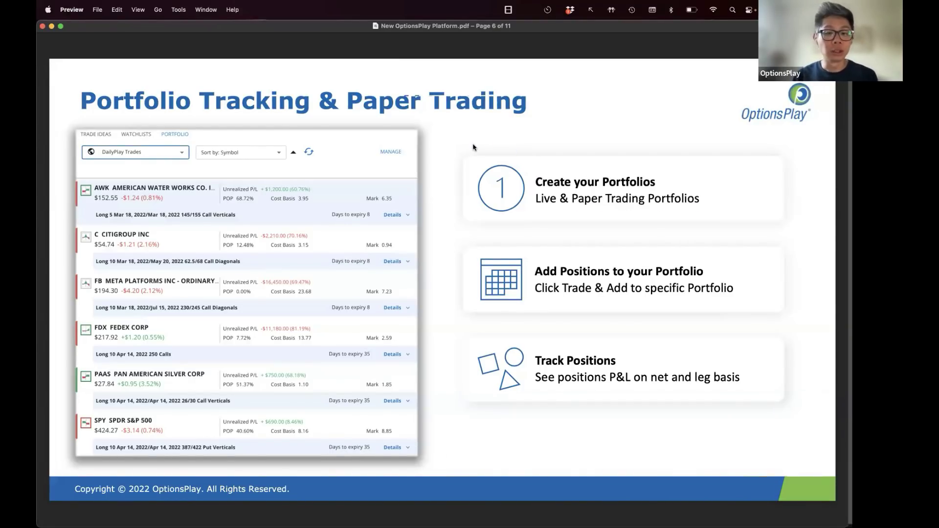
key(ctrl+Up)
- In OptionsPlay, go to the portfolio MANAGE page and choose CREATE NEW PORTFOLIO
click(279, 362)
drag(158, 66, 159, 83)
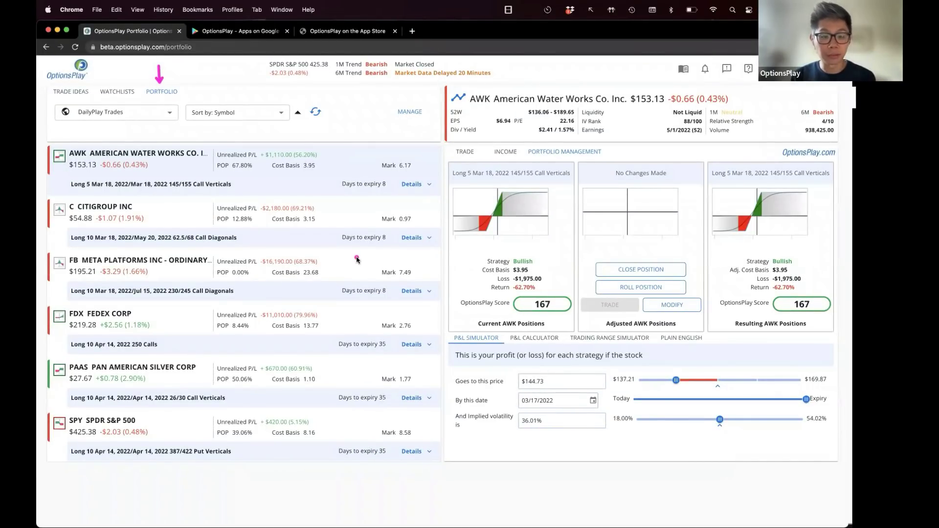
drag(408, 147, 408, 122)
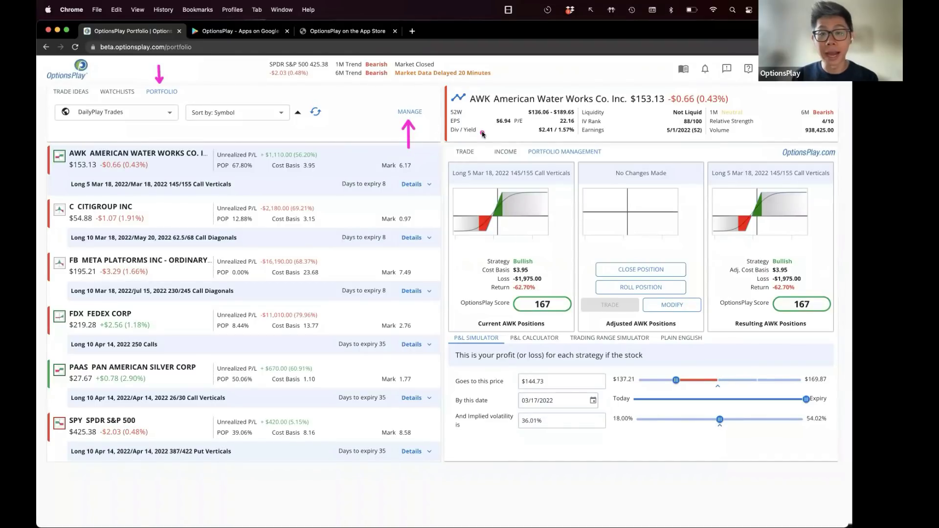
click(404, 112)
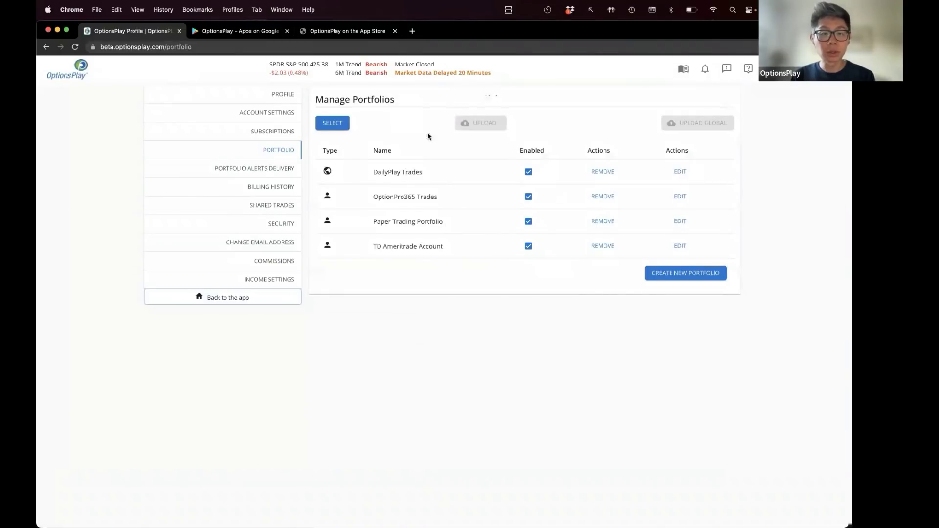
drag(589, 269, 638, 274)
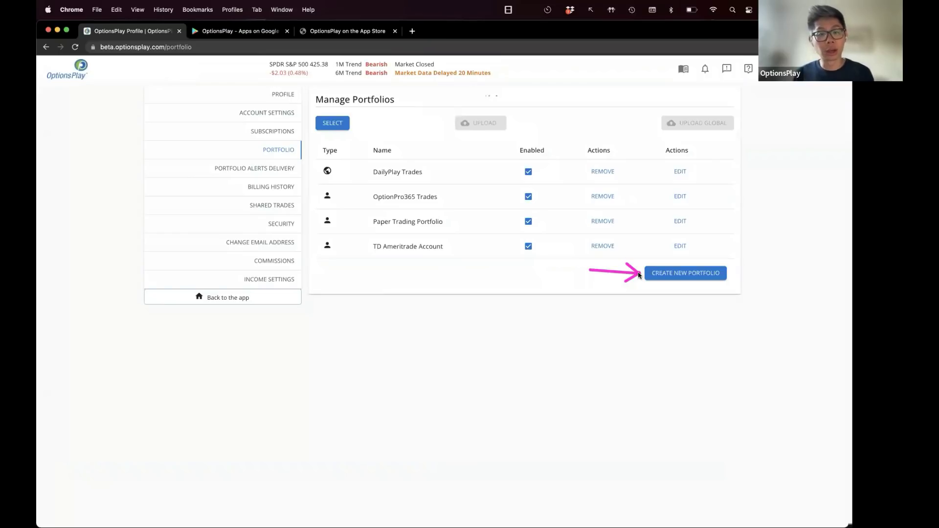
click(677, 271)
- Enter 'Schwab Live Account' as the Portfolio Name and save it
click(253, 151)
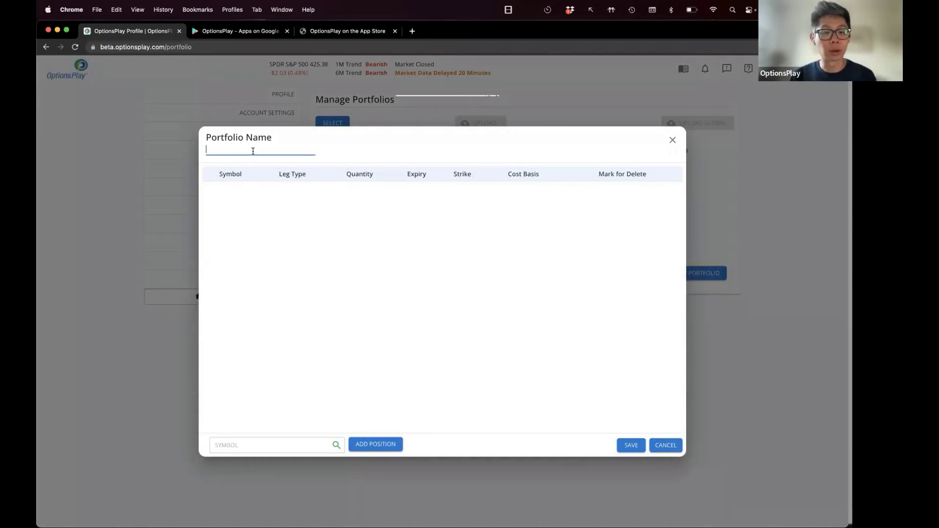
text(Schwab -)
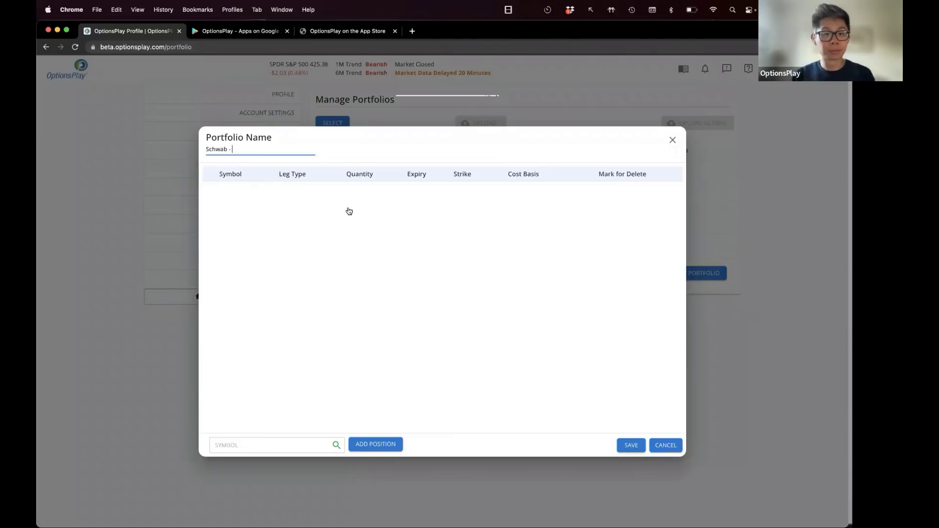
key(BackSpace)
text(Live Account)
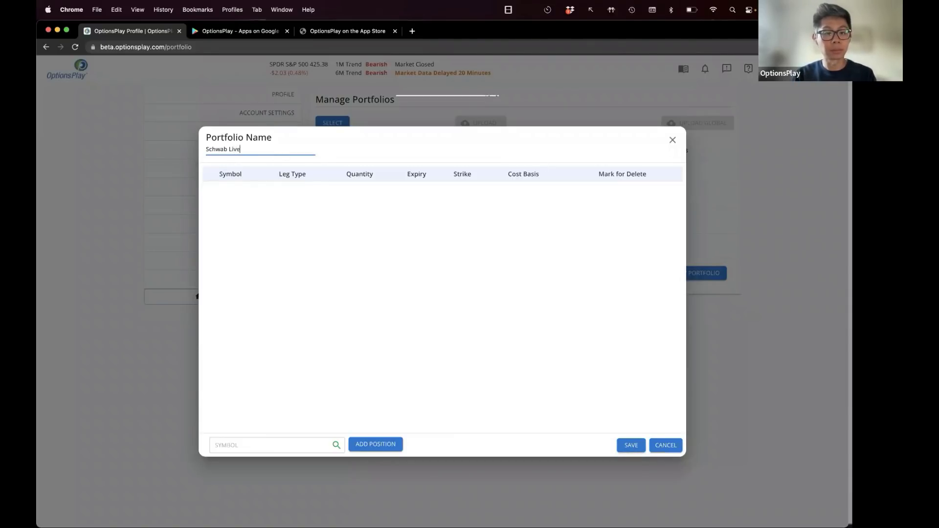
click(629, 443)
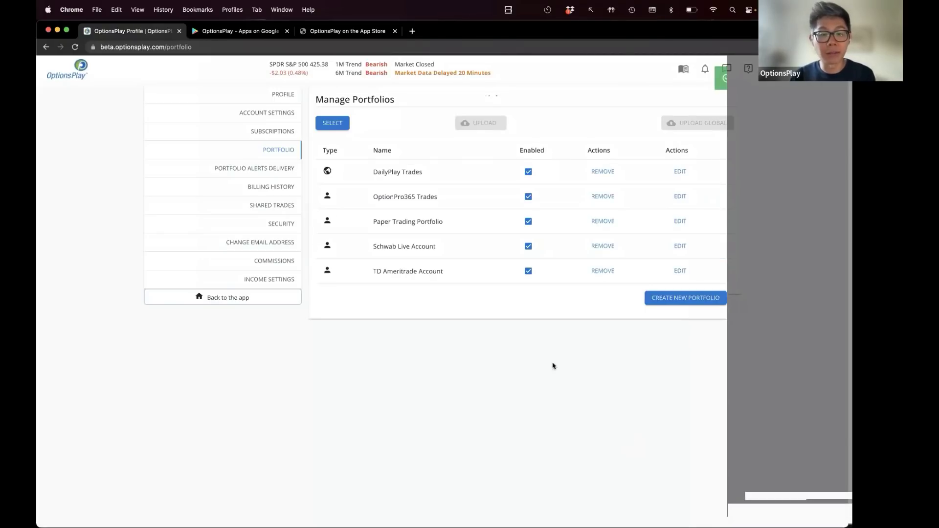
- Highlight the Schwab Live, TD Ameritrade and Paper Trading portfolio entries, then return to the Portfolio view
drag(370, 247, 438, 247)
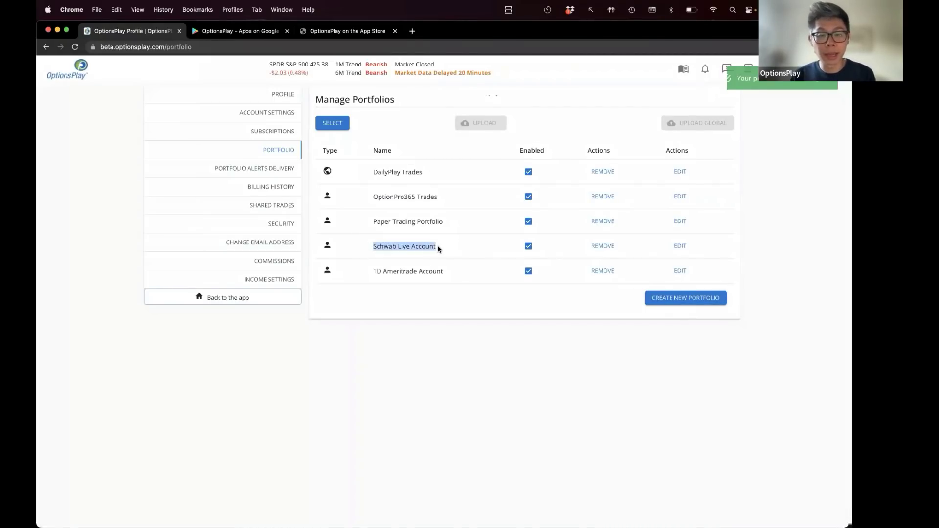
drag(373, 270, 452, 275)
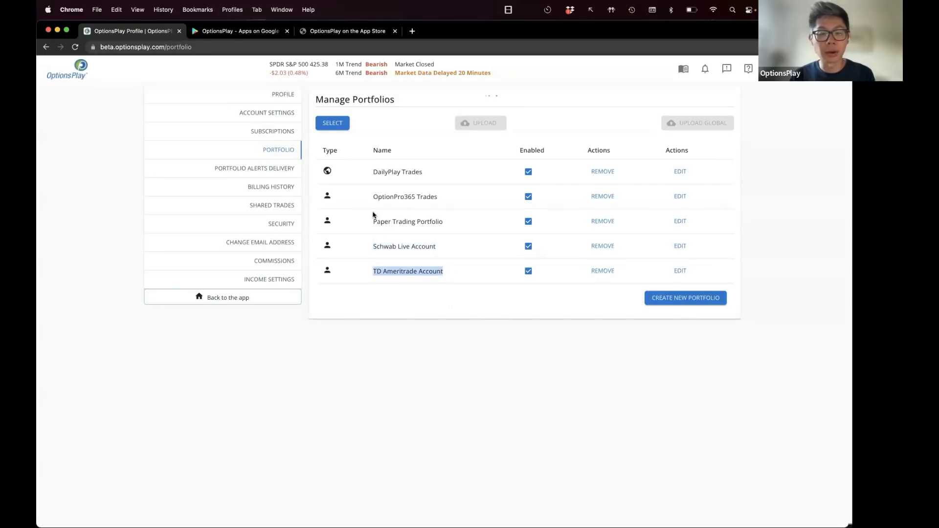
click(396, 220)
drag(395, 221, 457, 231)
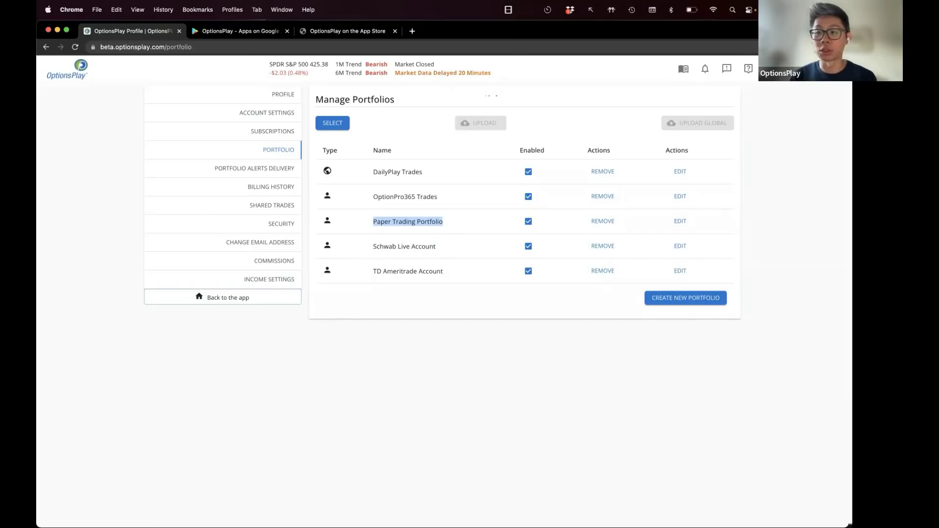
drag(740, 129, 746, 80)
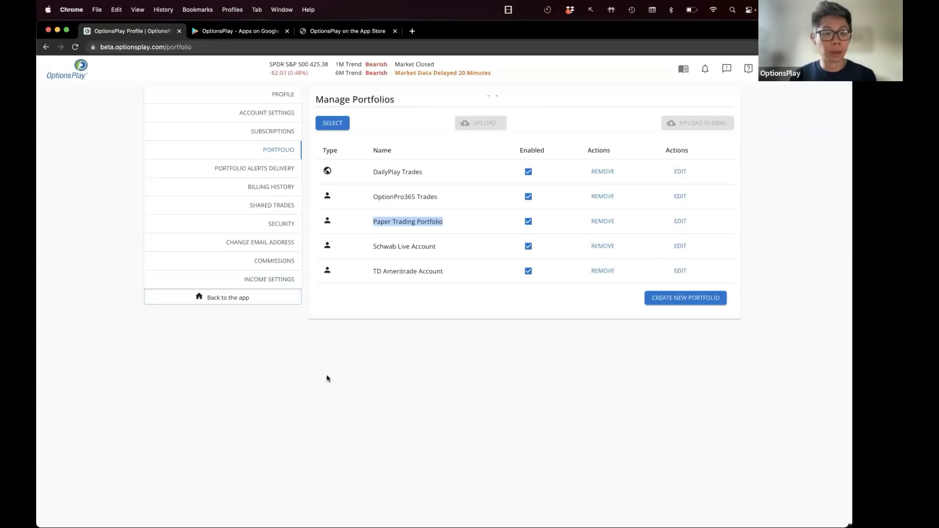
click(227, 300)
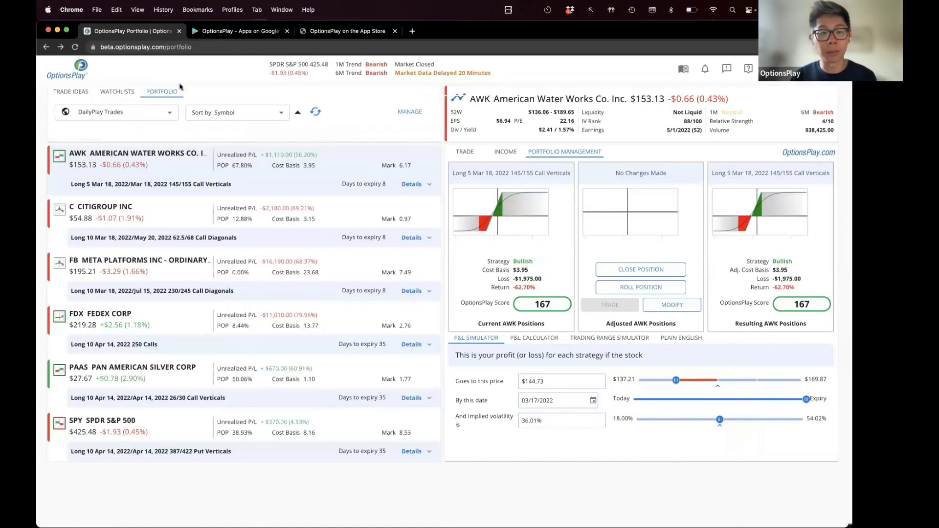
- Switch to TRADE IDEAS and load the Bank of Montreal (BMO) idea from the list
click(82, 91)
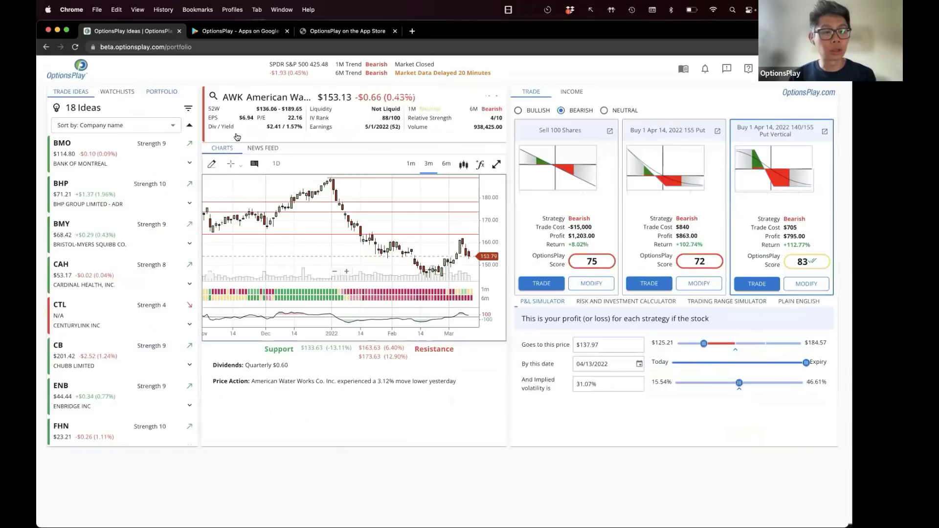
click(212, 94)
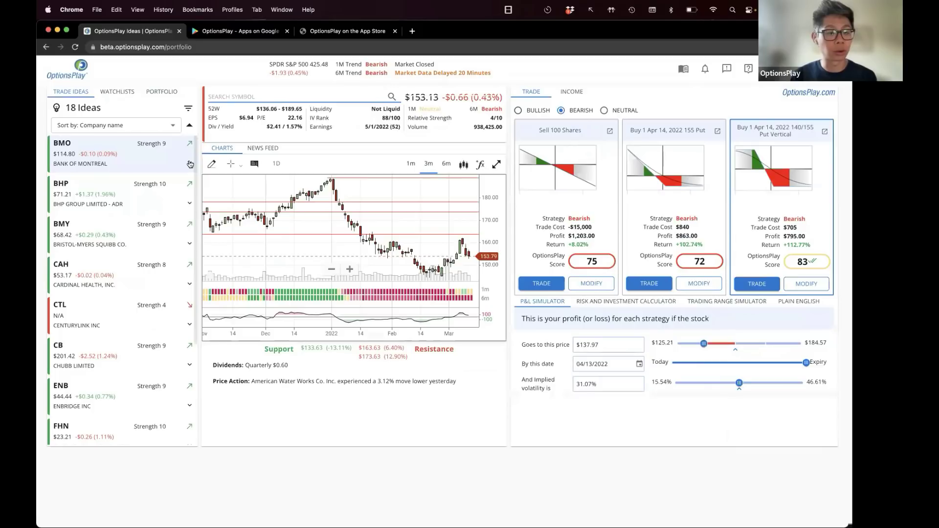
click(145, 155)
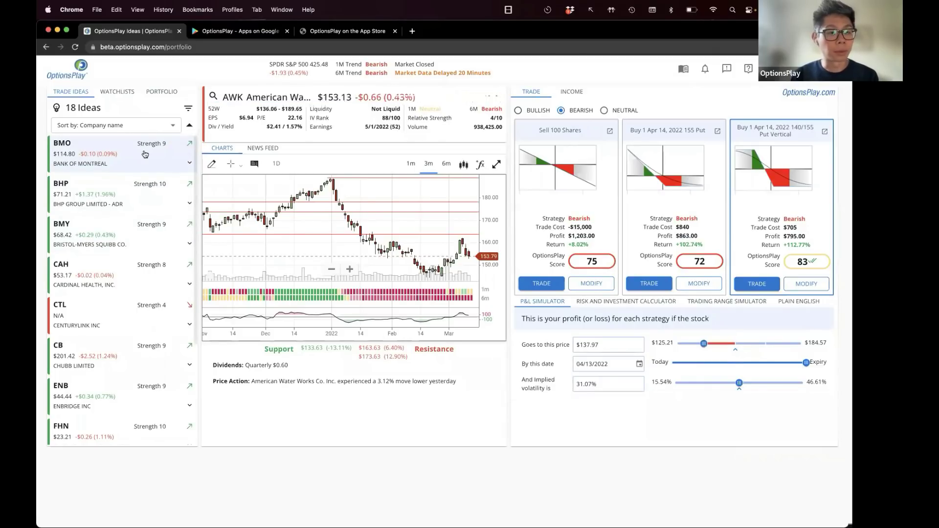